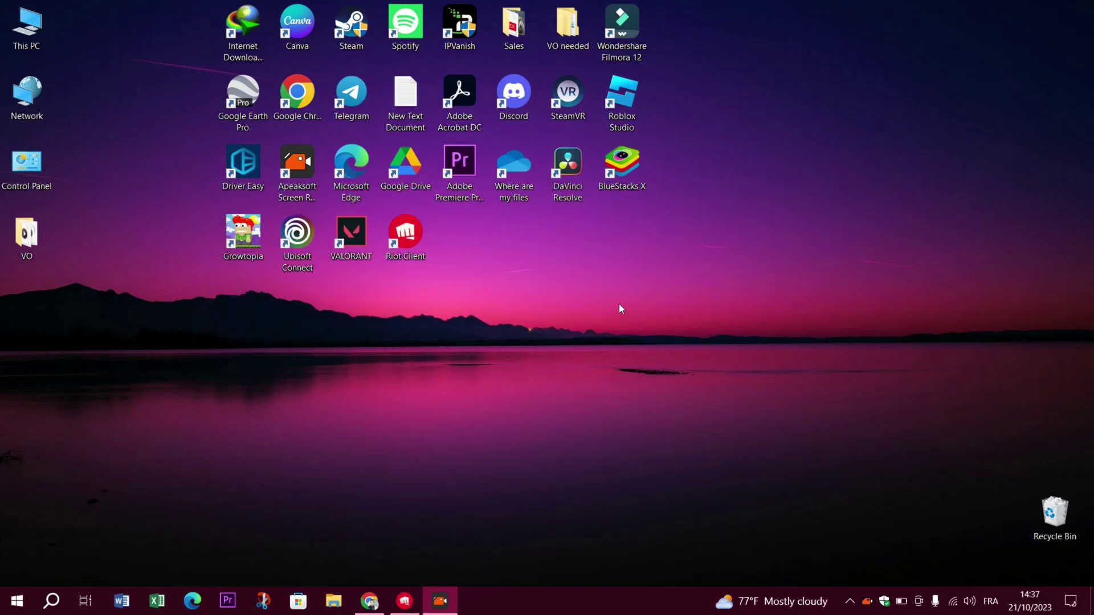
Step: Open the VALORANT game page in the Riot Client from My Games
click(404, 602)
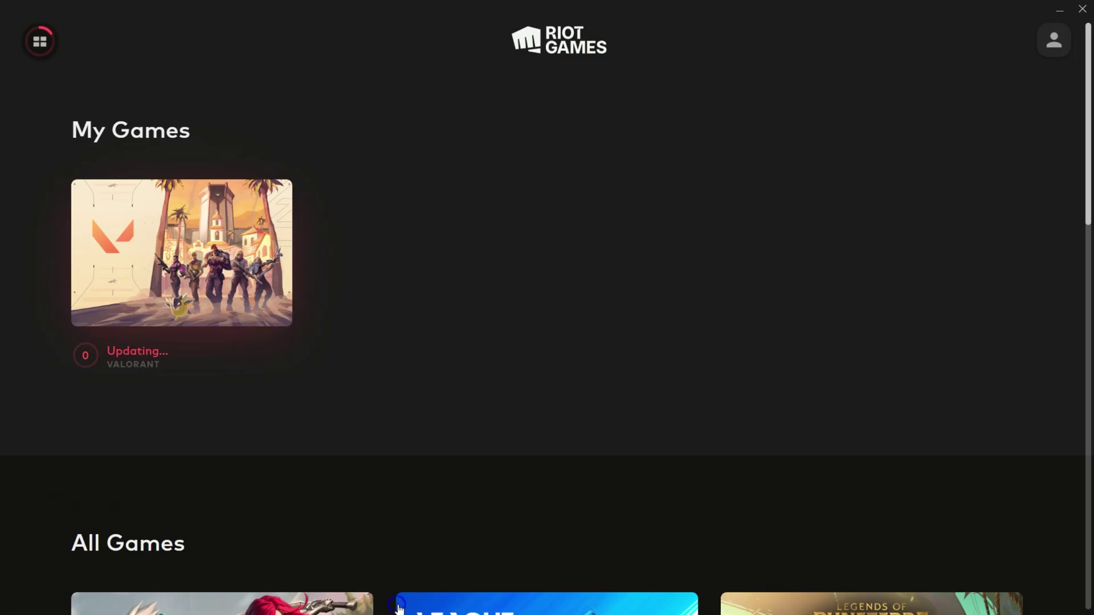
click(208, 273)
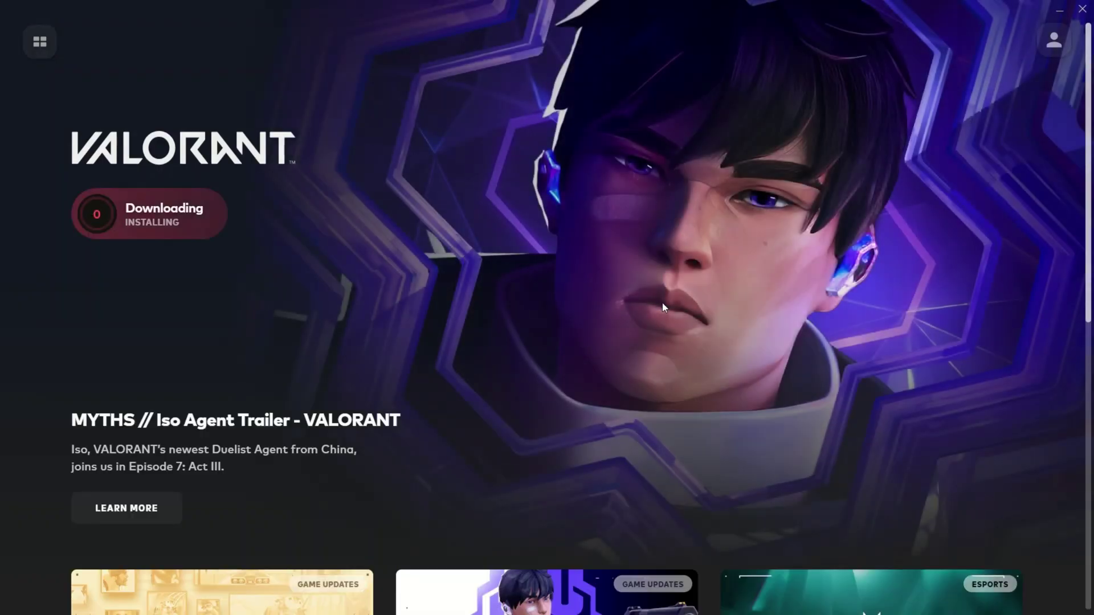
scroll(518, 359, down, 3)
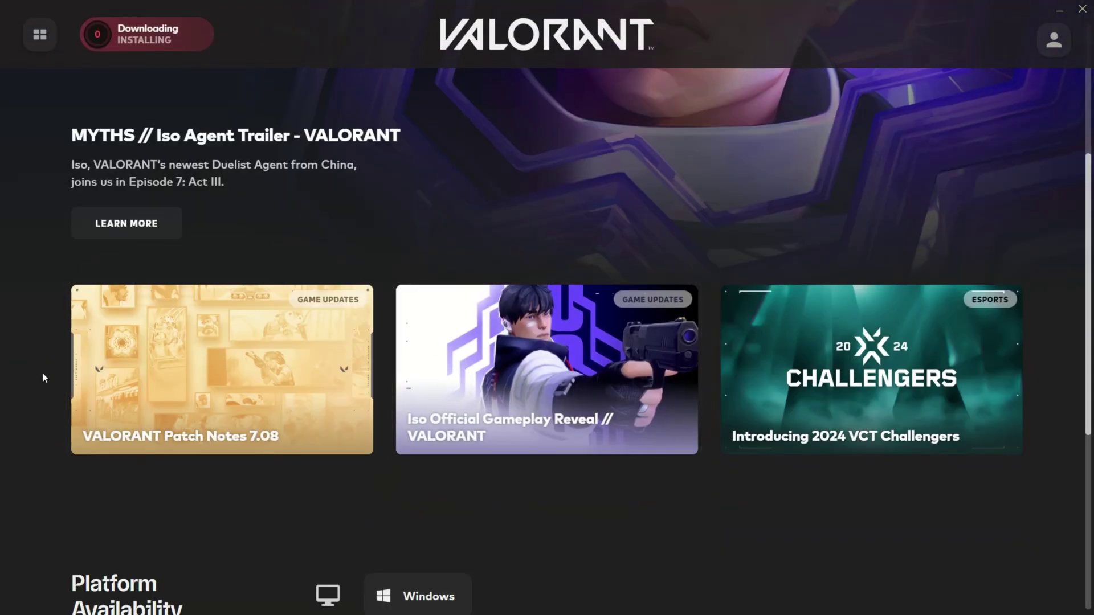
scroll(52, 389, down, 2)
scroll(55, 395, down, 3)
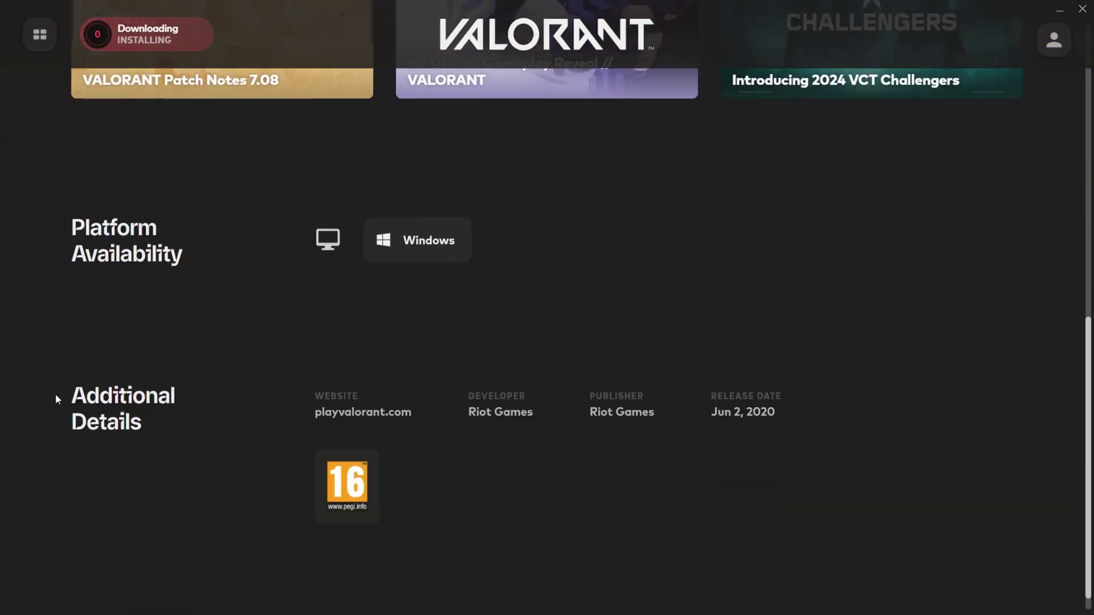
scroll(56, 395, up, 5)
scroll(55, 395, up, 2)
scroll(56, 396, up, 2)
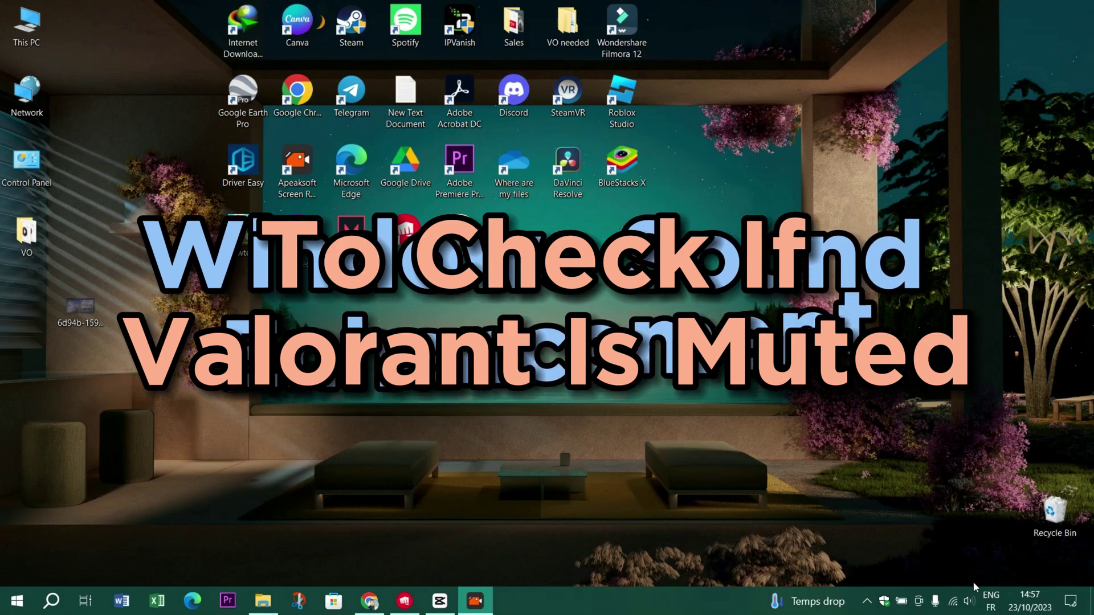
right_click(969, 601)
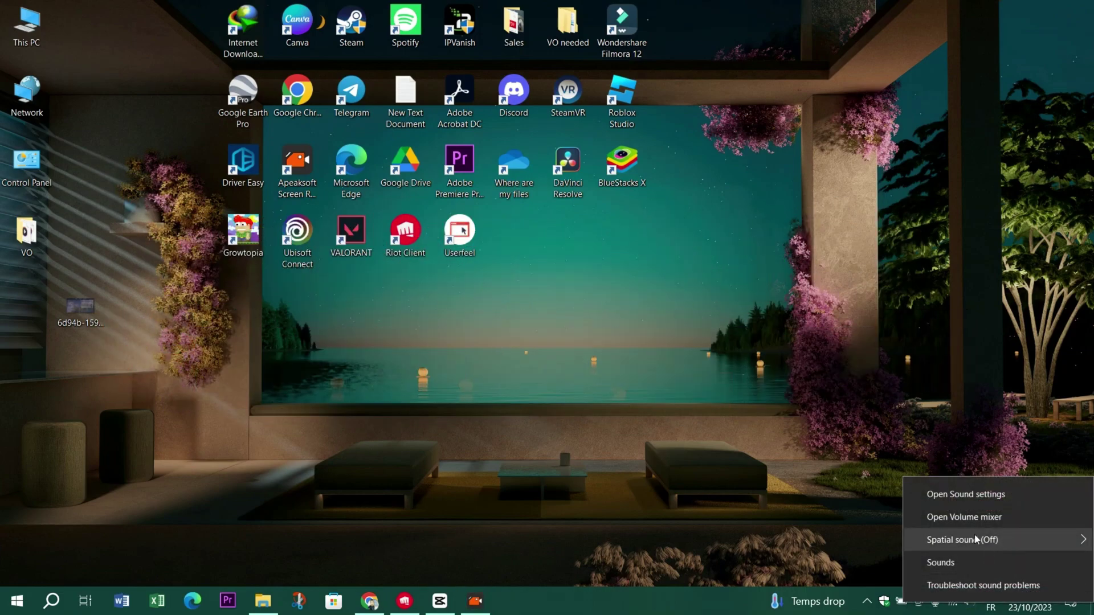
mouse_move(962, 539)
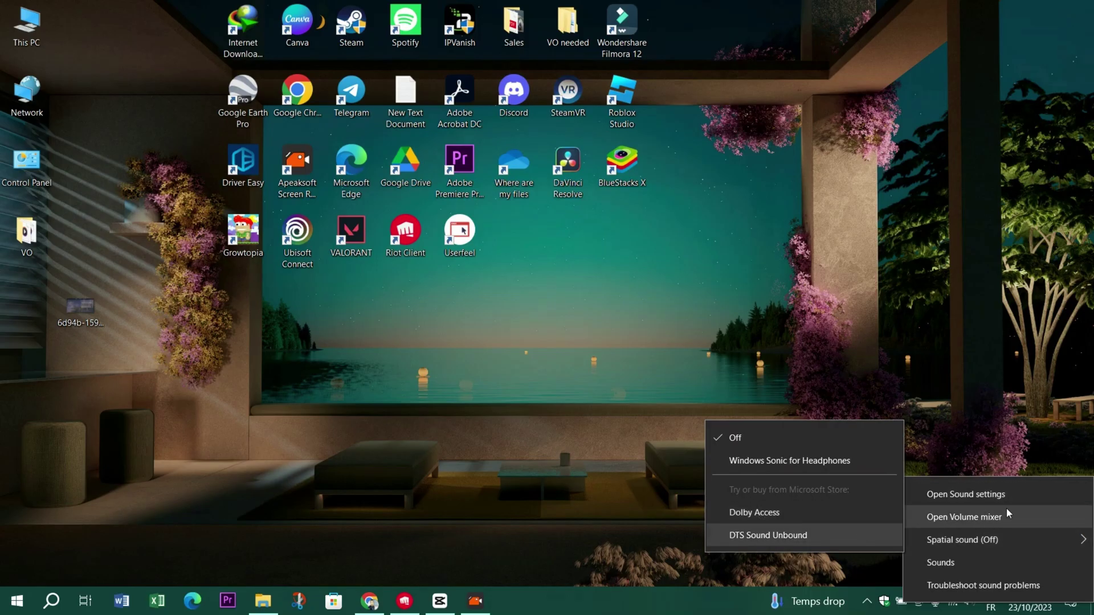
click(740, 499)
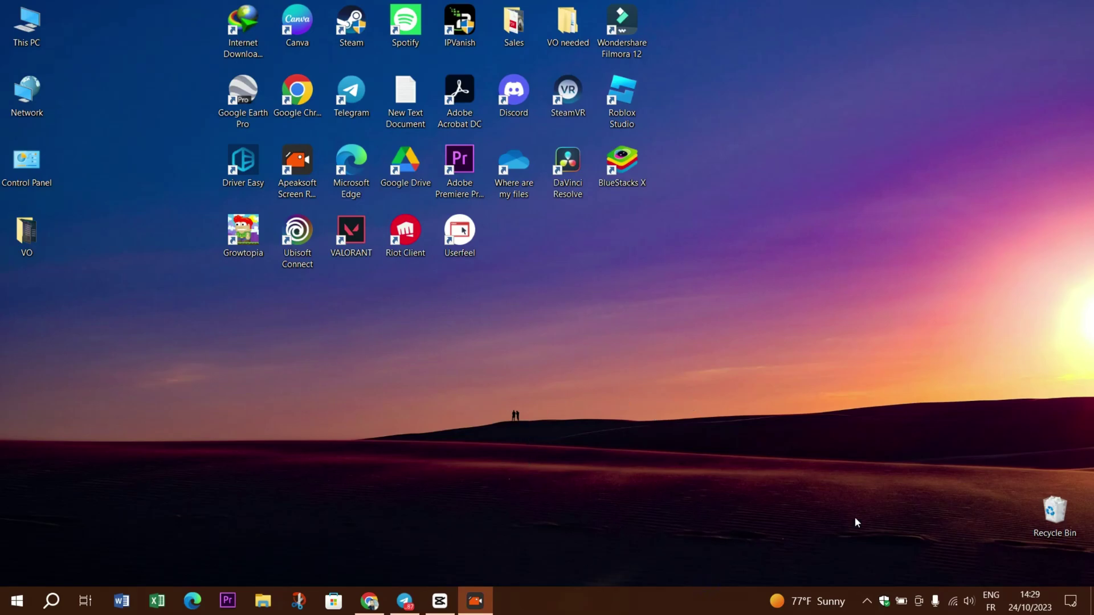
Step: Set the Sound settings output device to Speakers (4- High Definition Audio Device)
right_click(966, 603)
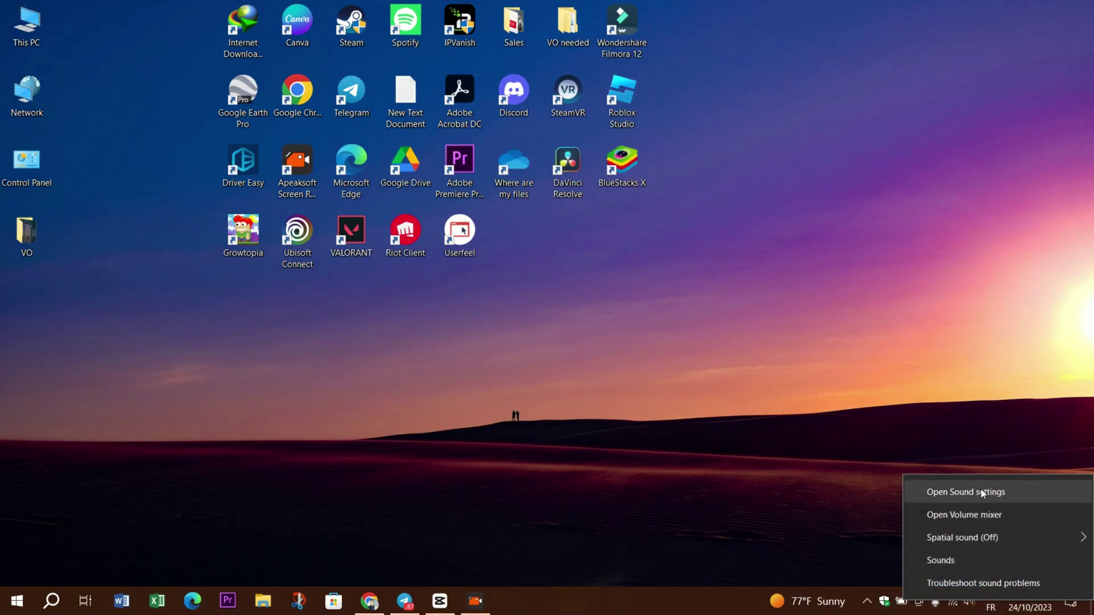
click(982, 493)
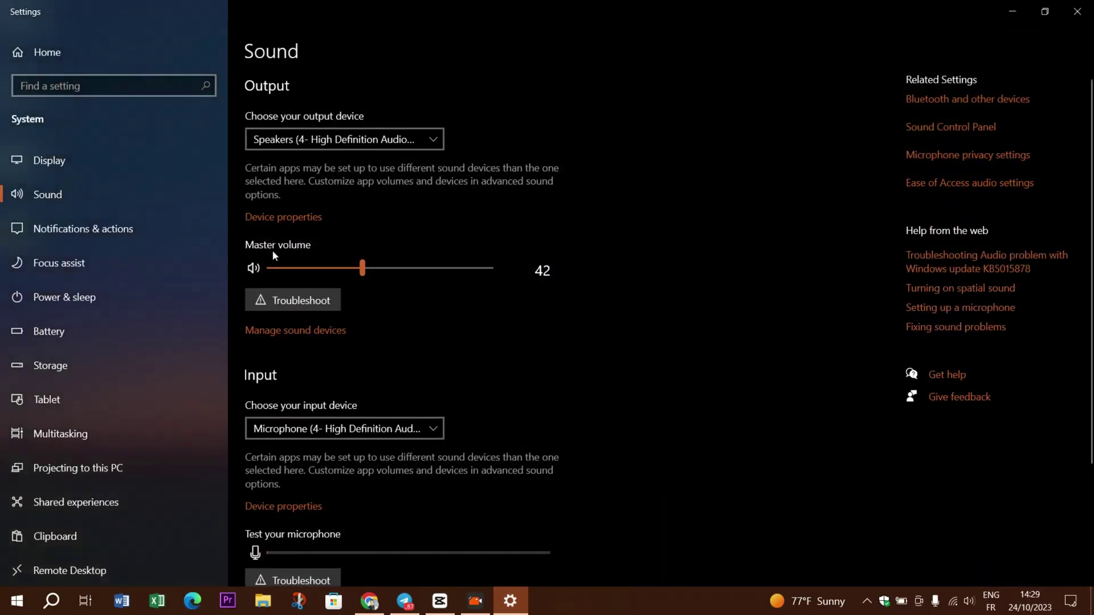
click(345, 140)
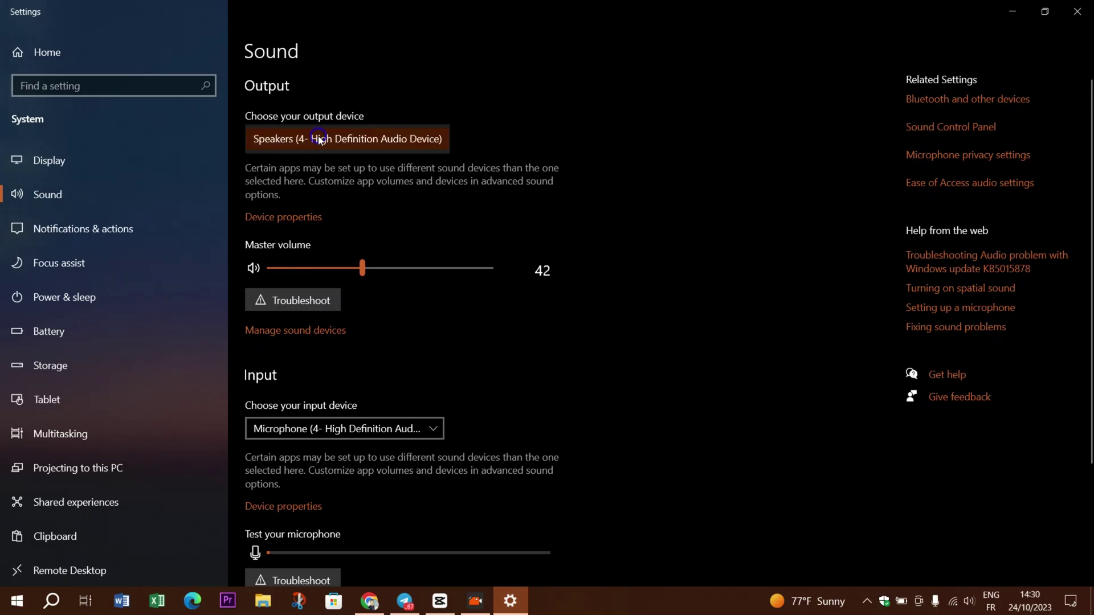
click(345, 142)
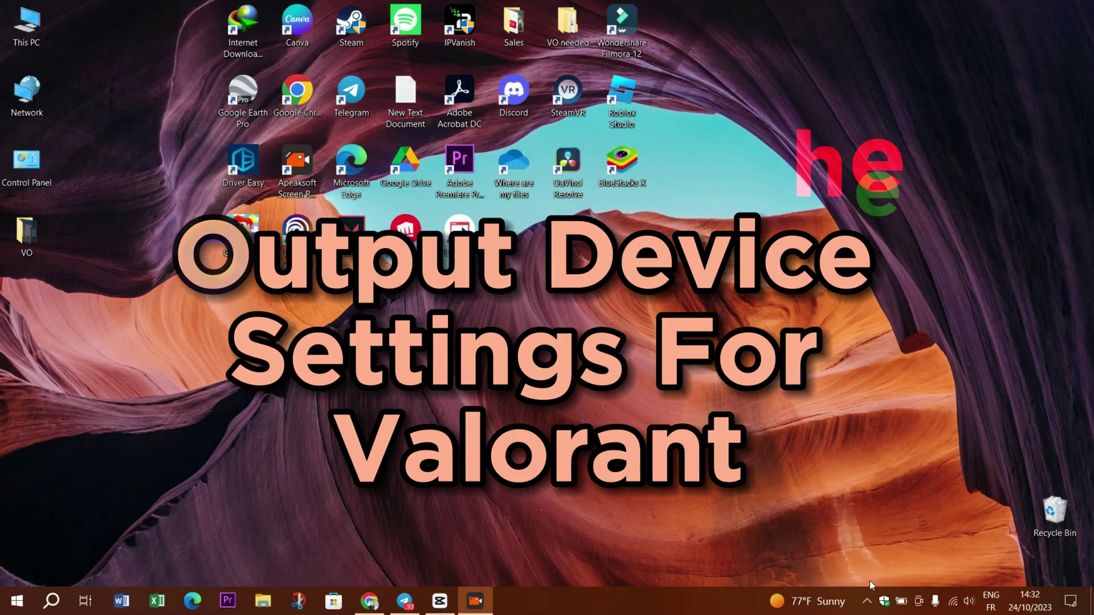
Step: Reopen Sound settings and go to App volume and device preferences
right_click(968, 603)
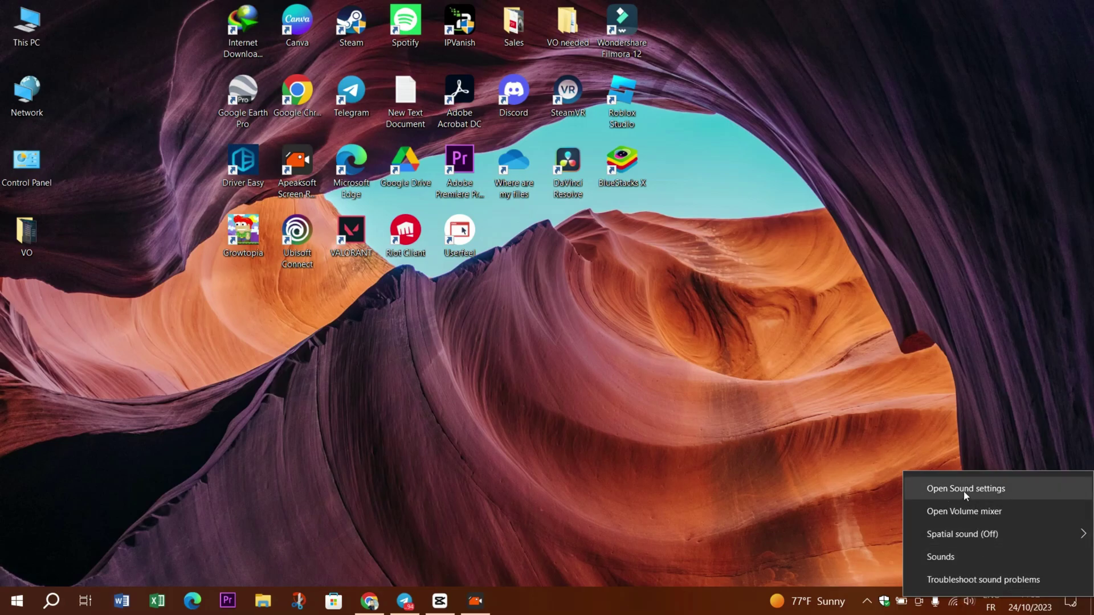
click(983, 489)
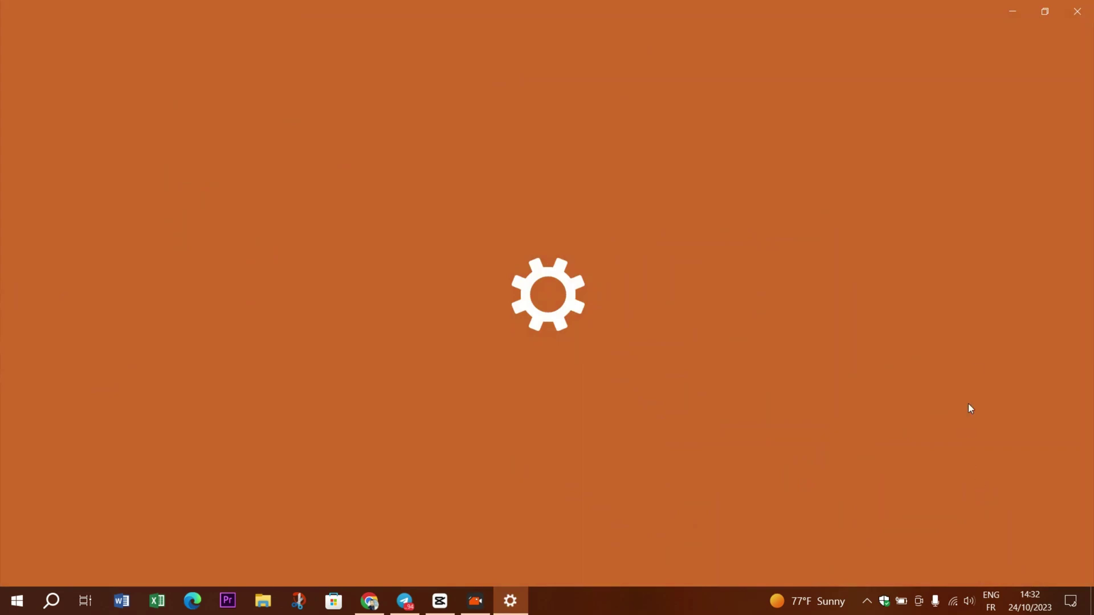
scroll(423, 368, down, 3)
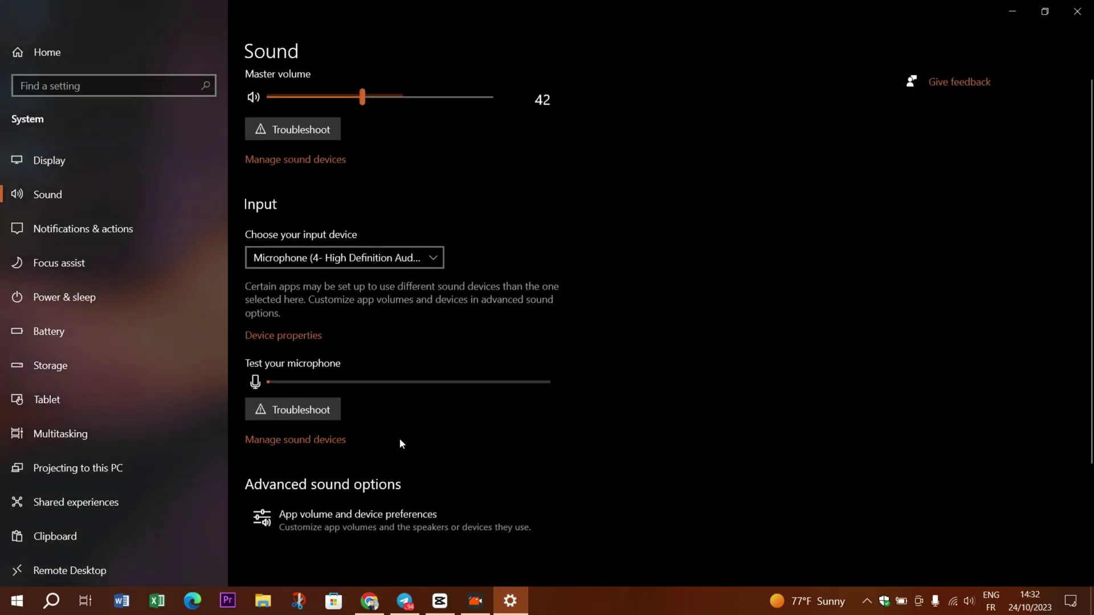
click(333, 523)
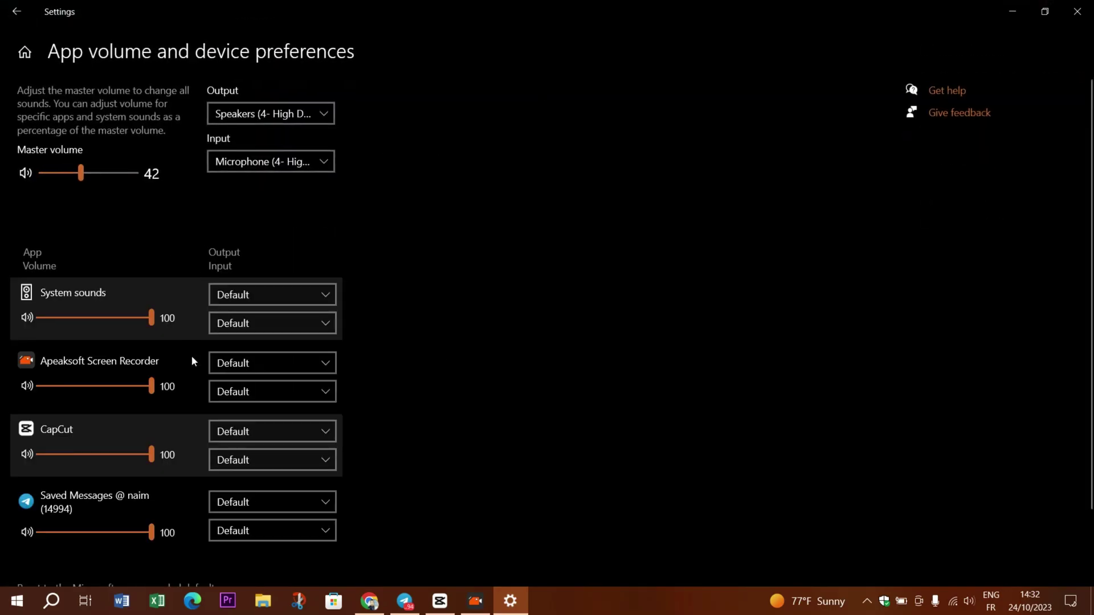
scroll(197, 385, down, 2)
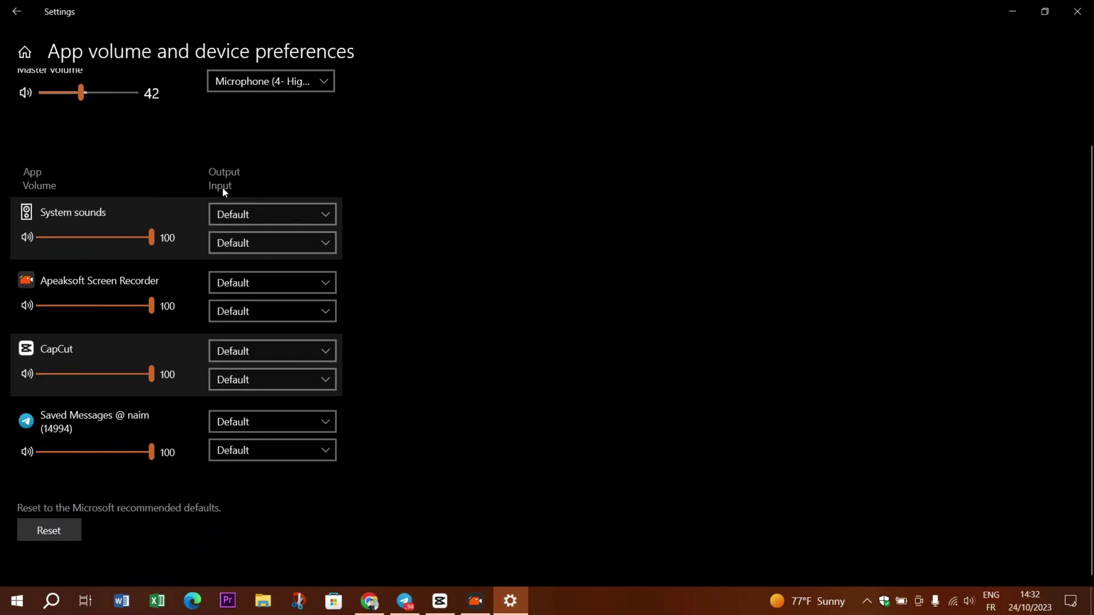
scroll(325, 299, up, 2)
Step: Leave System sounds output and input on Default and the main output on Speakers
click(302, 290)
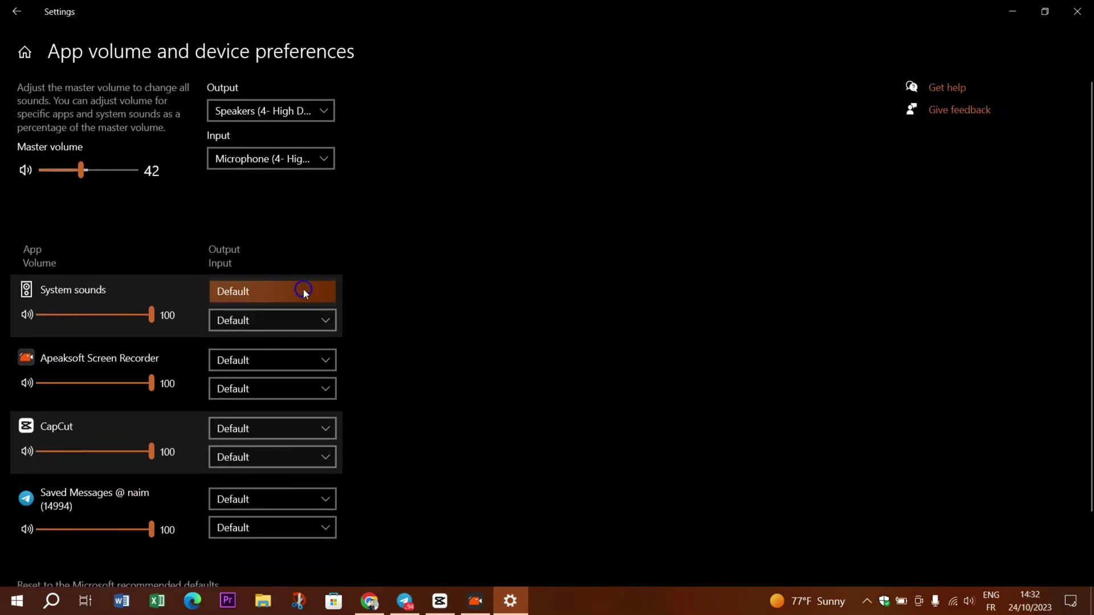
click(295, 313)
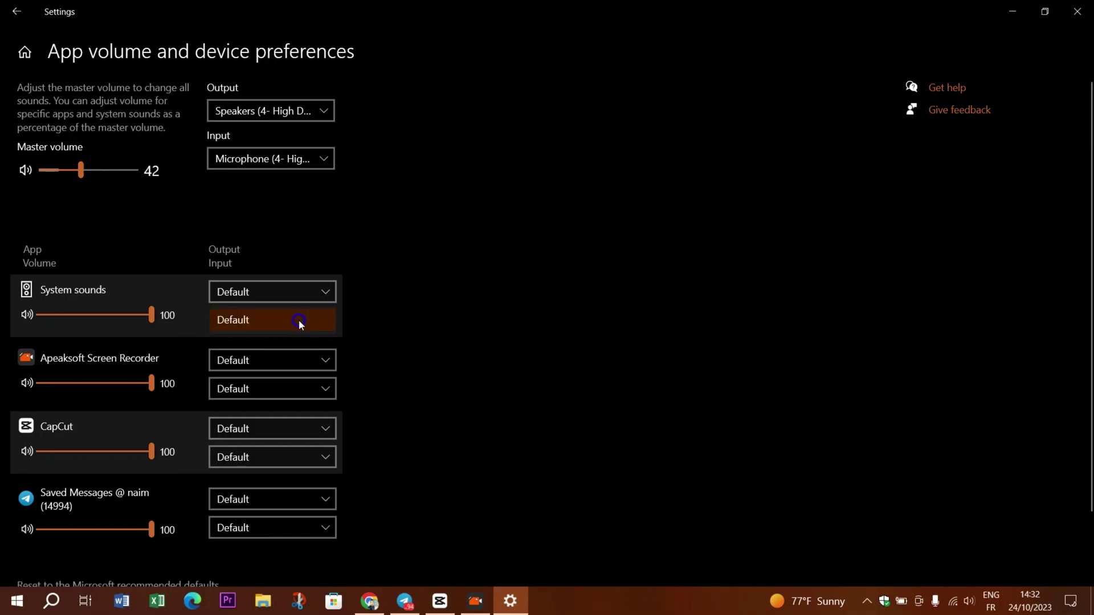
click(277, 319)
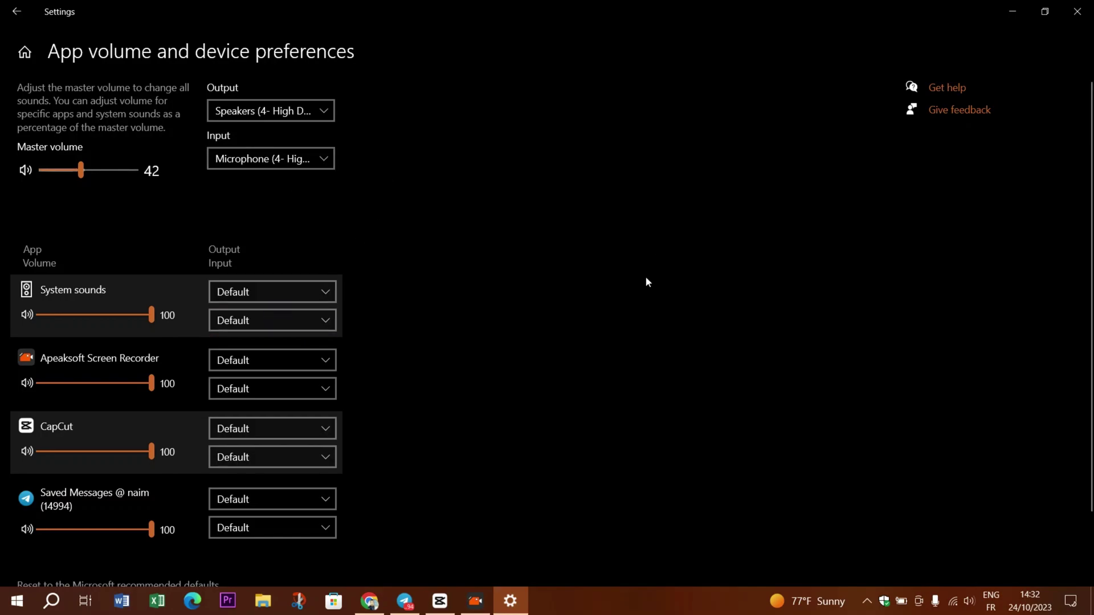
click(266, 114)
click(269, 158)
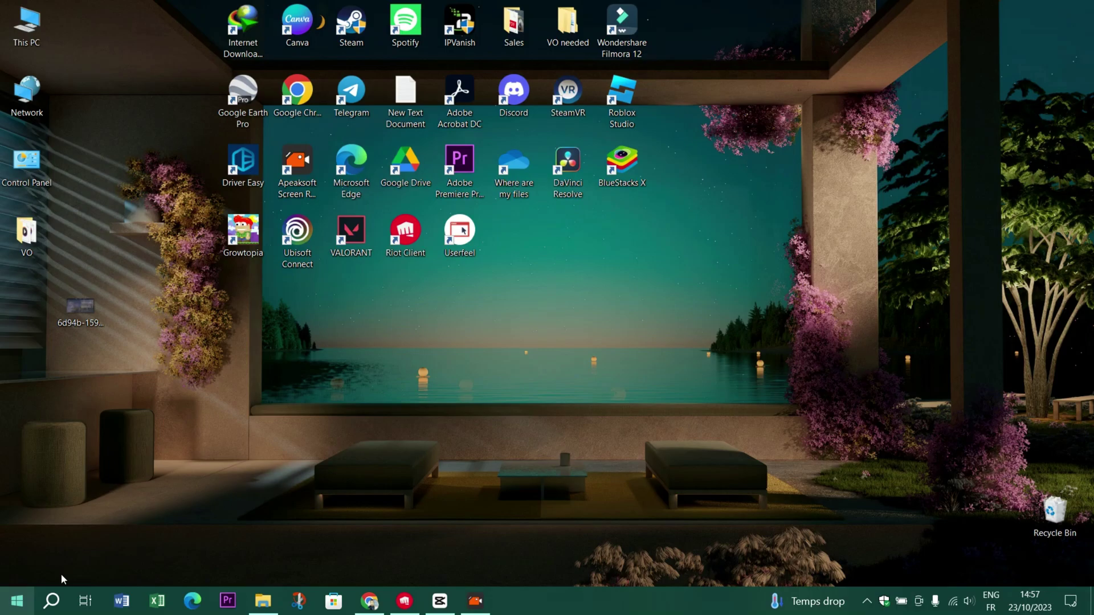
Step: Go to Apps & features through the Start menu's Settings gear
click(16, 600)
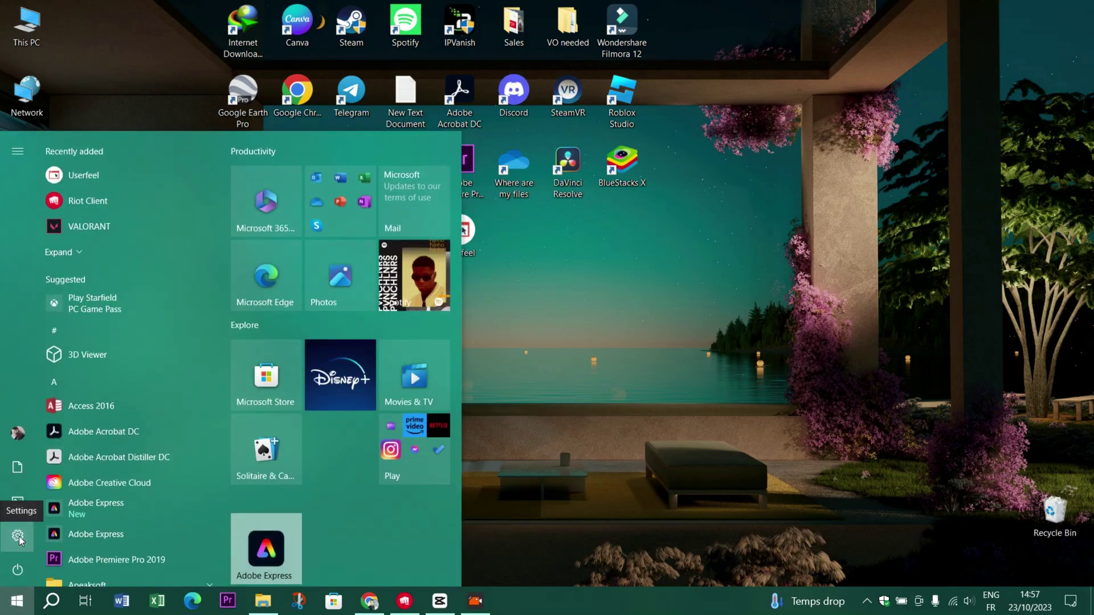
click(19, 537)
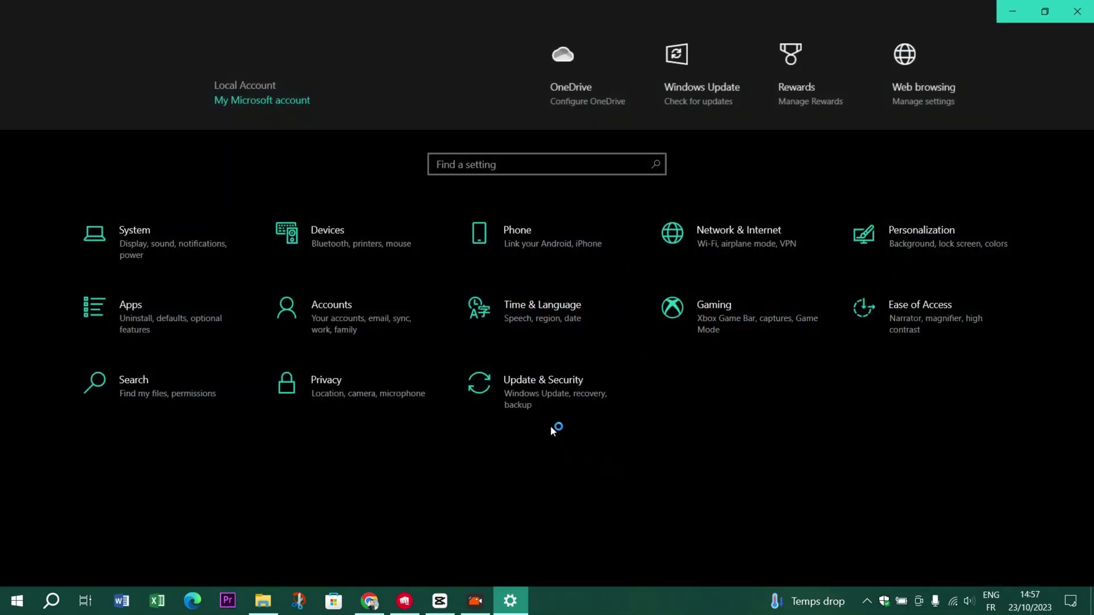
click(145, 322)
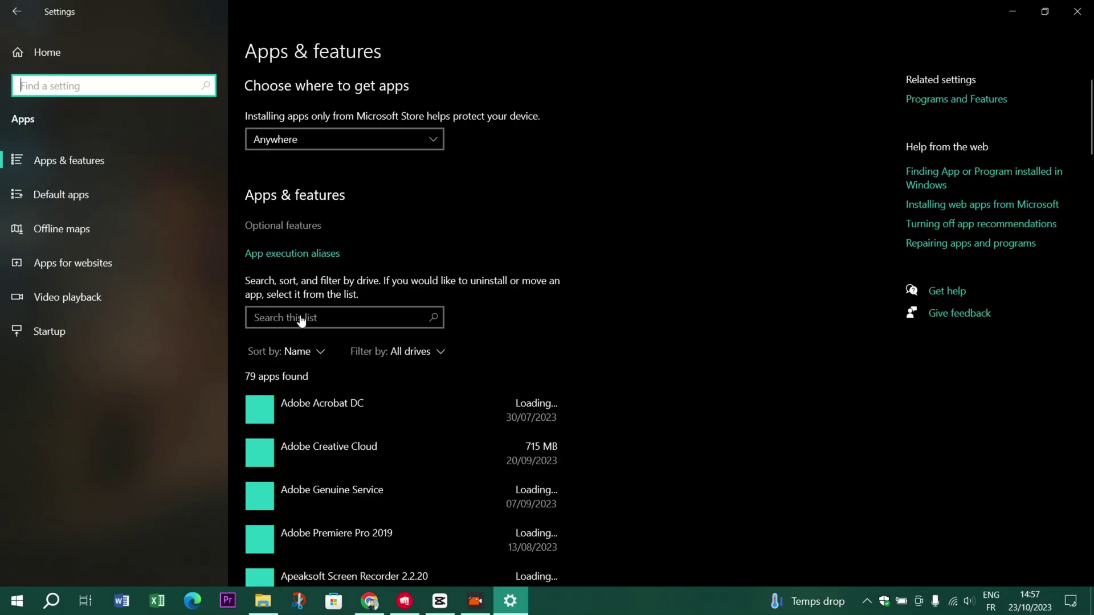
Step: Search the installed apps for VALORANT and expand its entry to reveal Uninstall
click(301, 318)
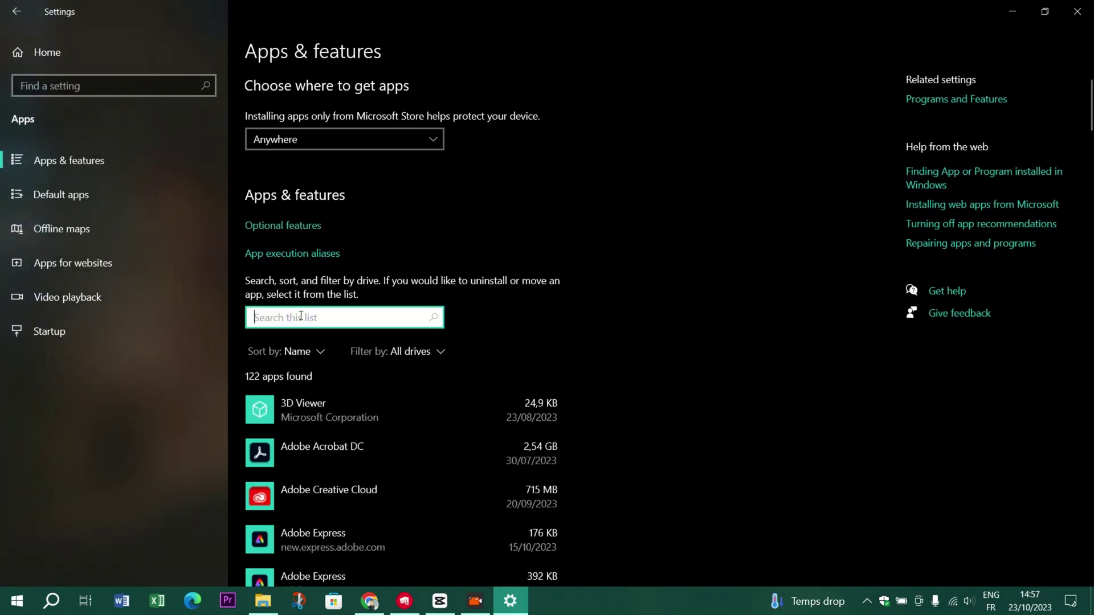
text(VALORANT)
scroll(350, 463, down, 2)
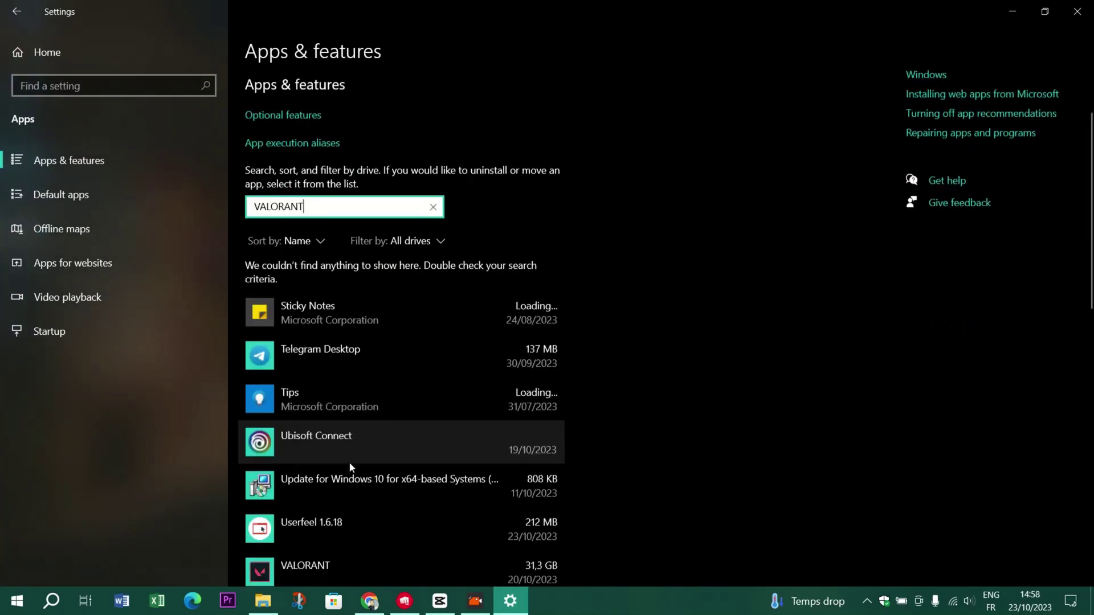
scroll(342, 299, down, 1)
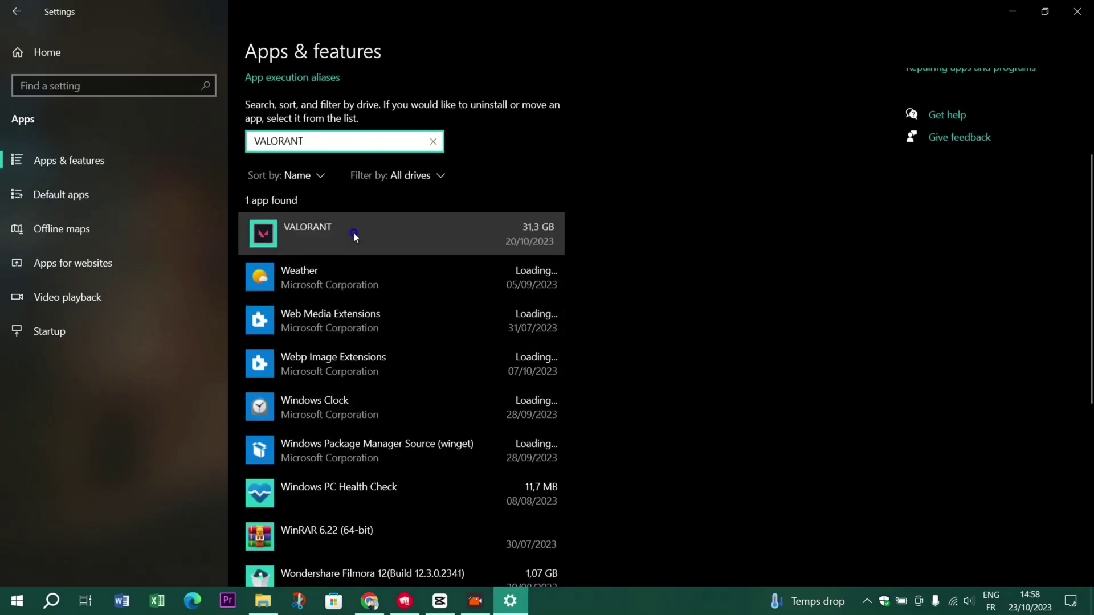
click(352, 232)
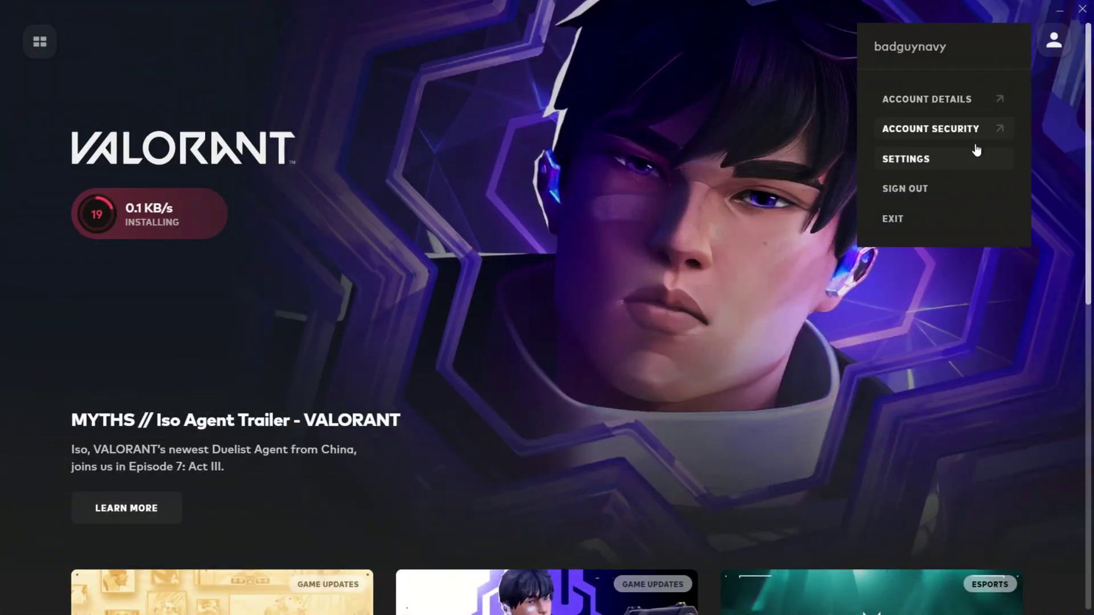
Step: Review VALORANT's game settings, including install path and repair option, then close them
click(927, 174)
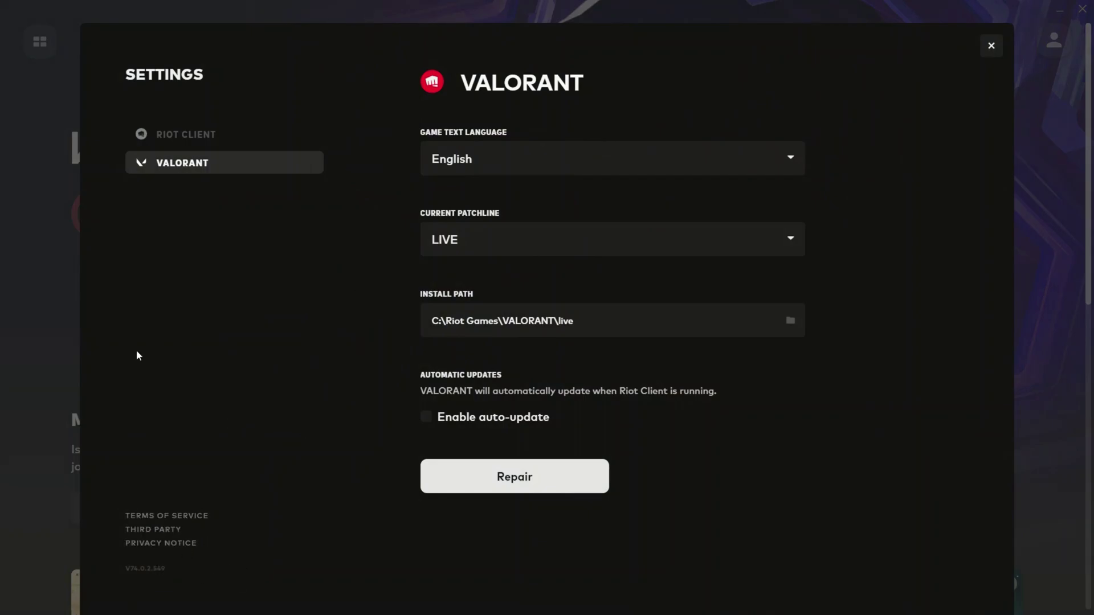
click(989, 44)
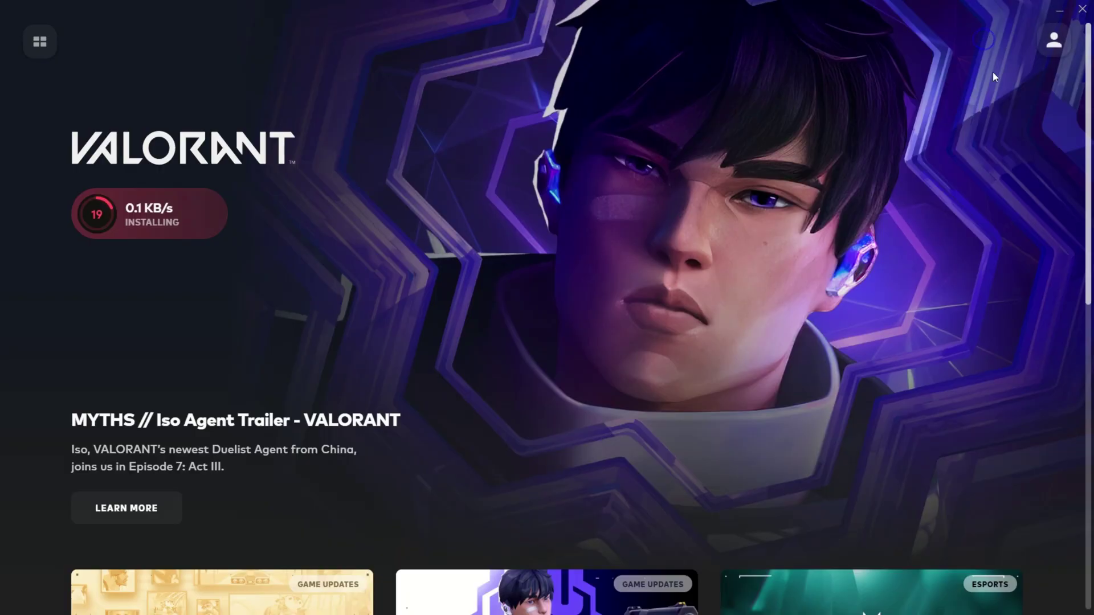
scroll(456, 451, down, 5)
scroll(456, 452, down, 3)
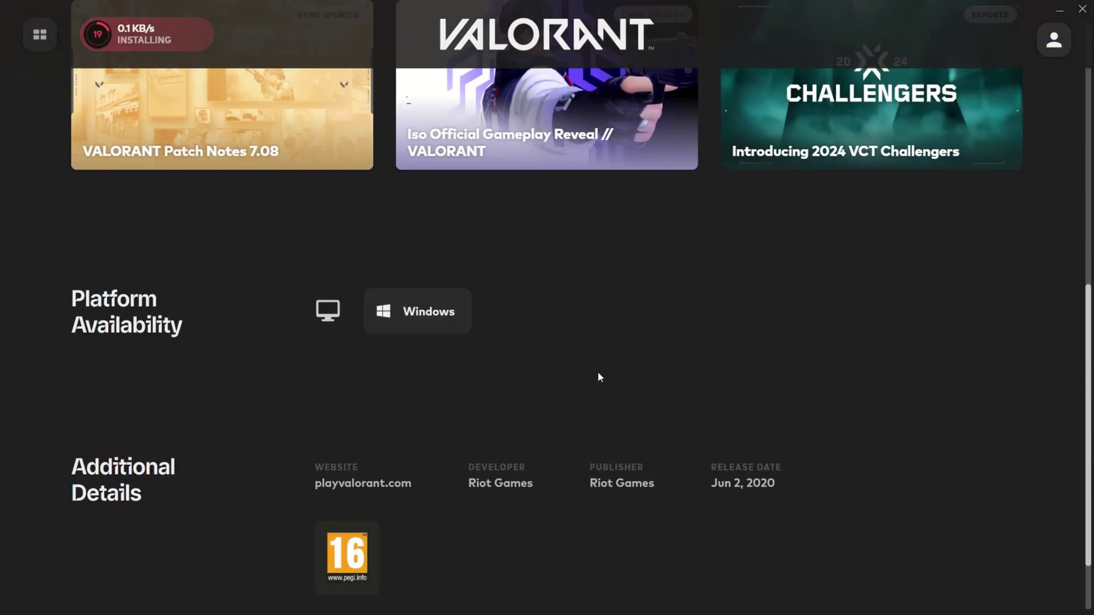